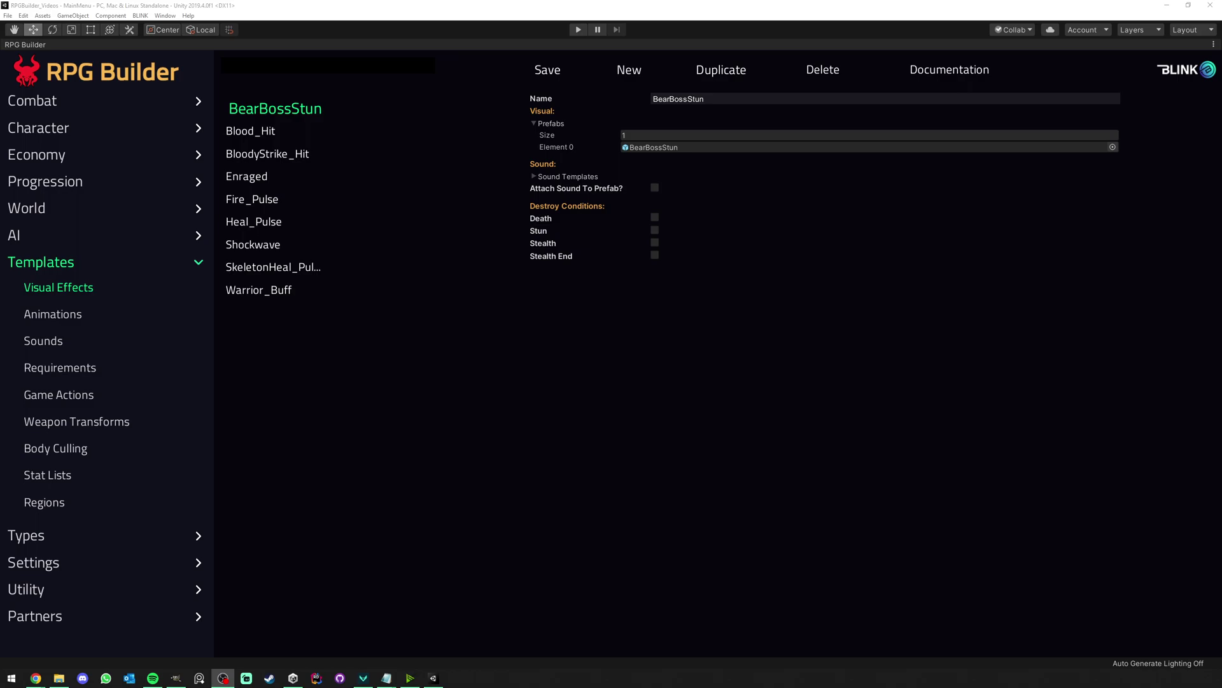
Review the Animations, Sounds, Requirements, Game Actions and Weapon Transforms templates, including the requirement and game action types
{"action": "left_click", "coordinate": [39, 315]}
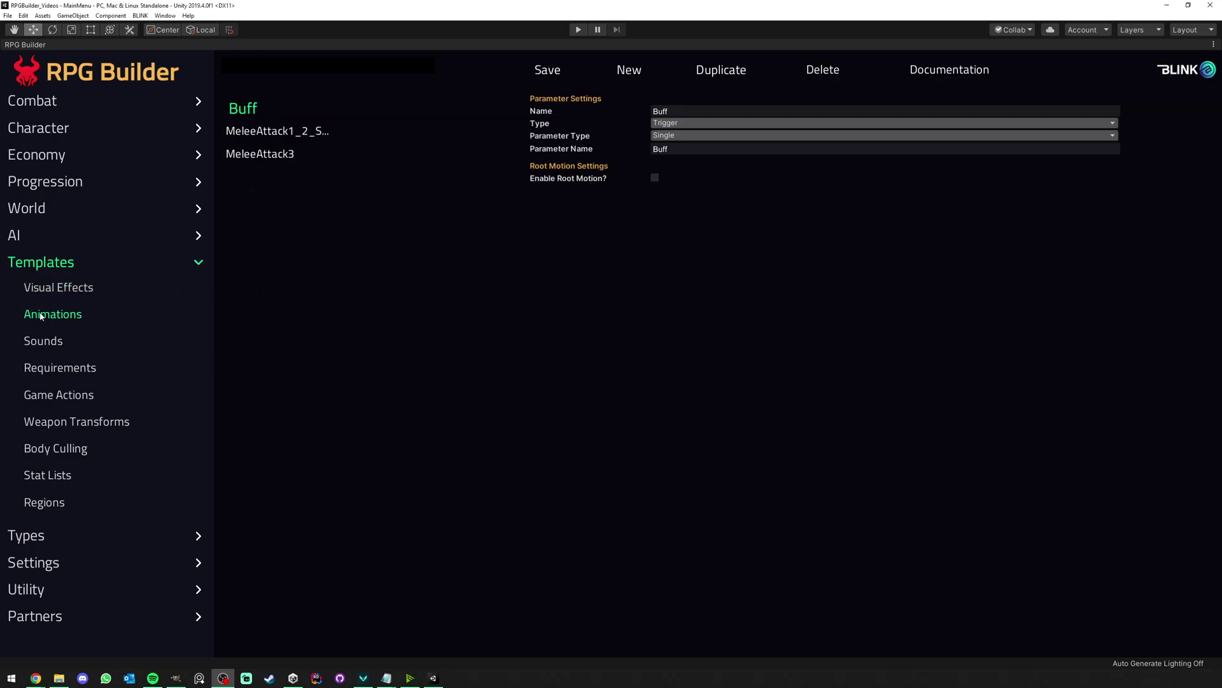
{"action": "left_click", "coordinate": [46, 346]}
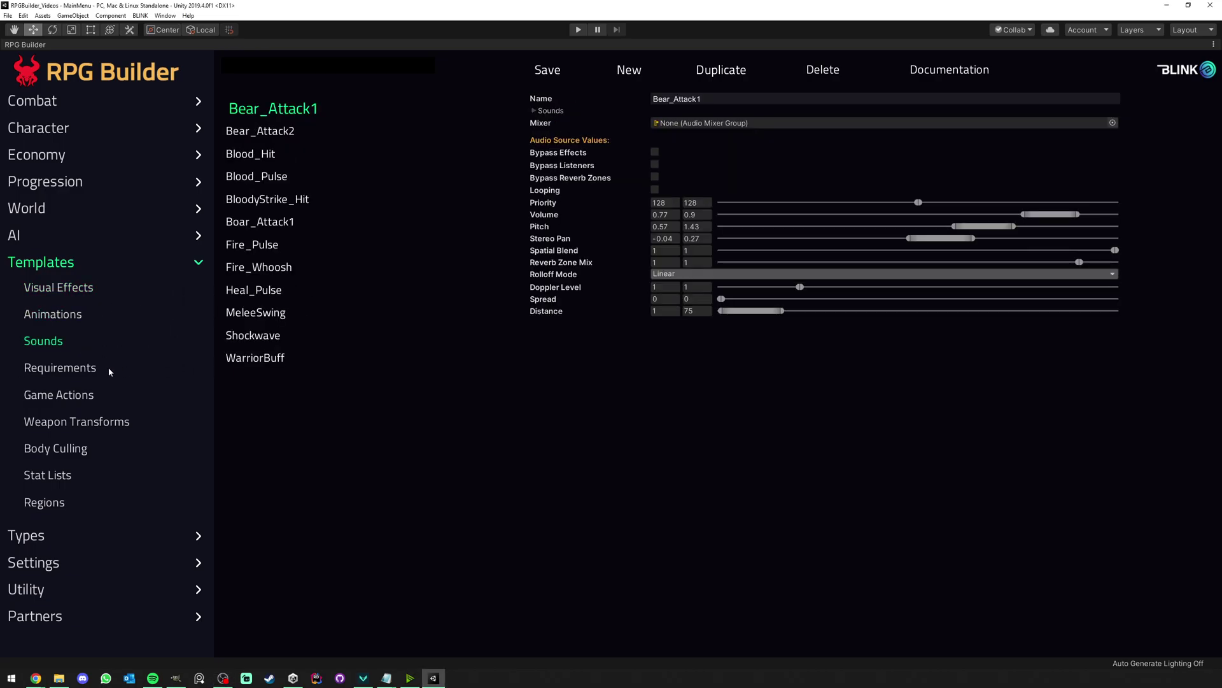
{"action": "left_click", "coordinate": [70, 372]}
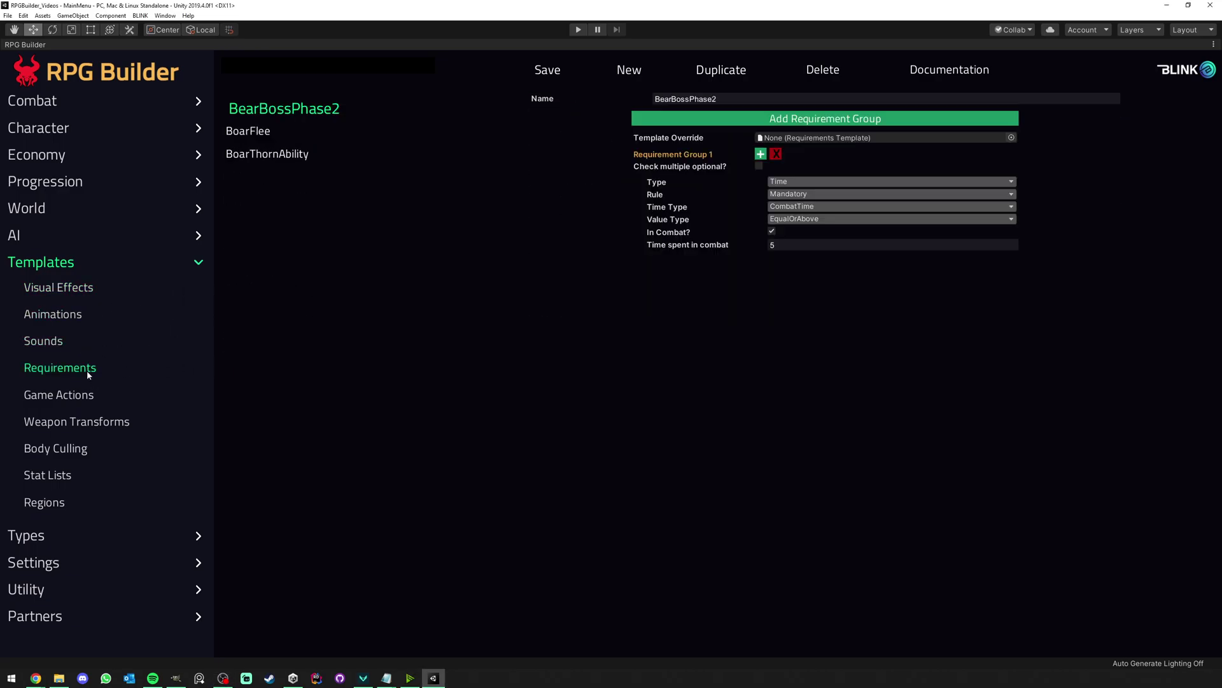
{"action": "left_click", "coordinate": [789, 182]}
{"action": "left_click", "coordinate": [59, 395]}
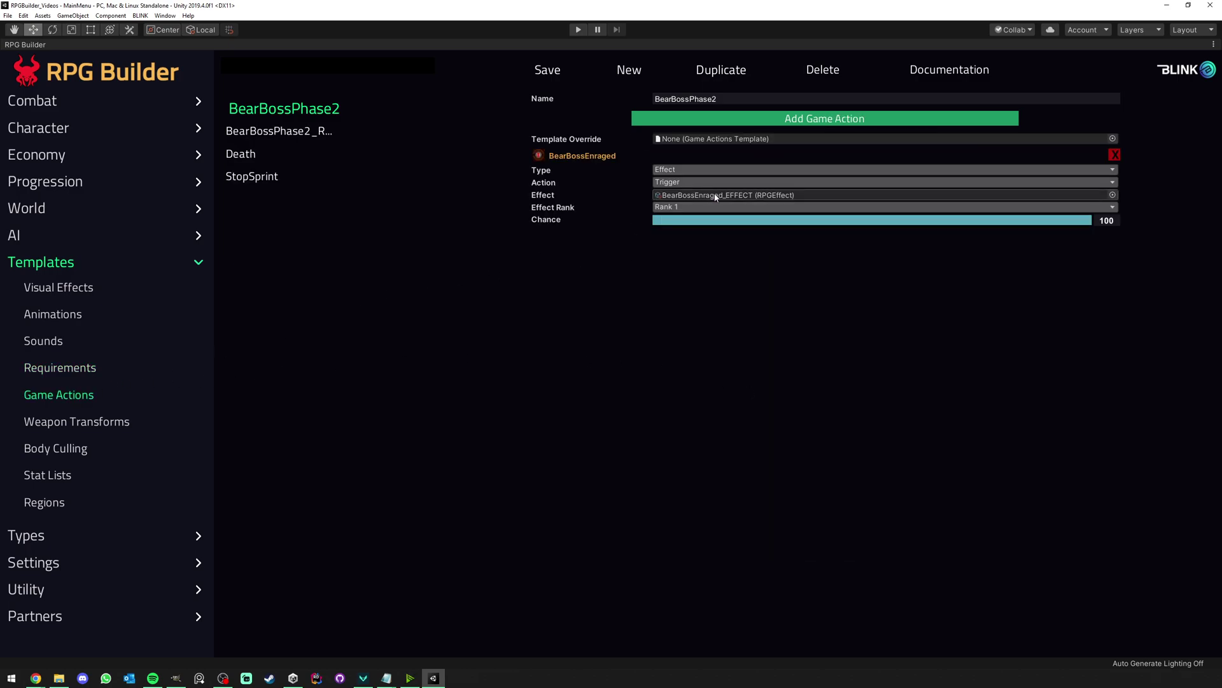
{"action": "left_click", "coordinate": [707, 170]}
{"action": "left_click", "coordinate": [477, 288]}
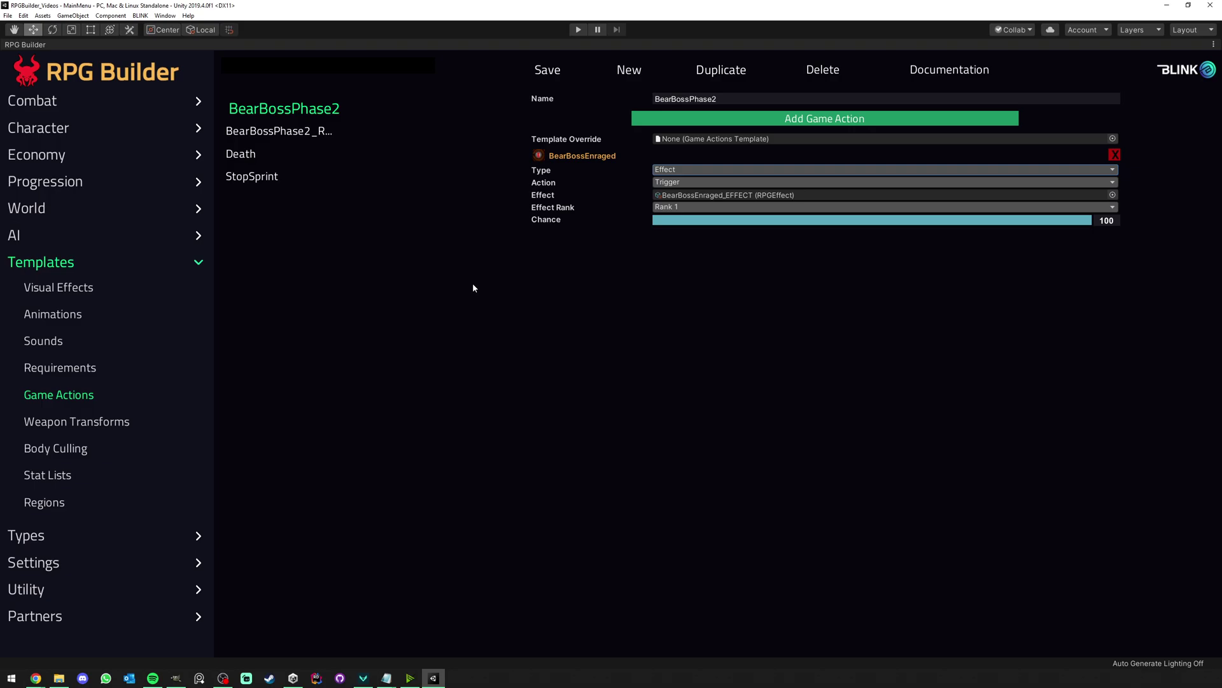
{"action": "left_click", "coordinate": [83, 424]}
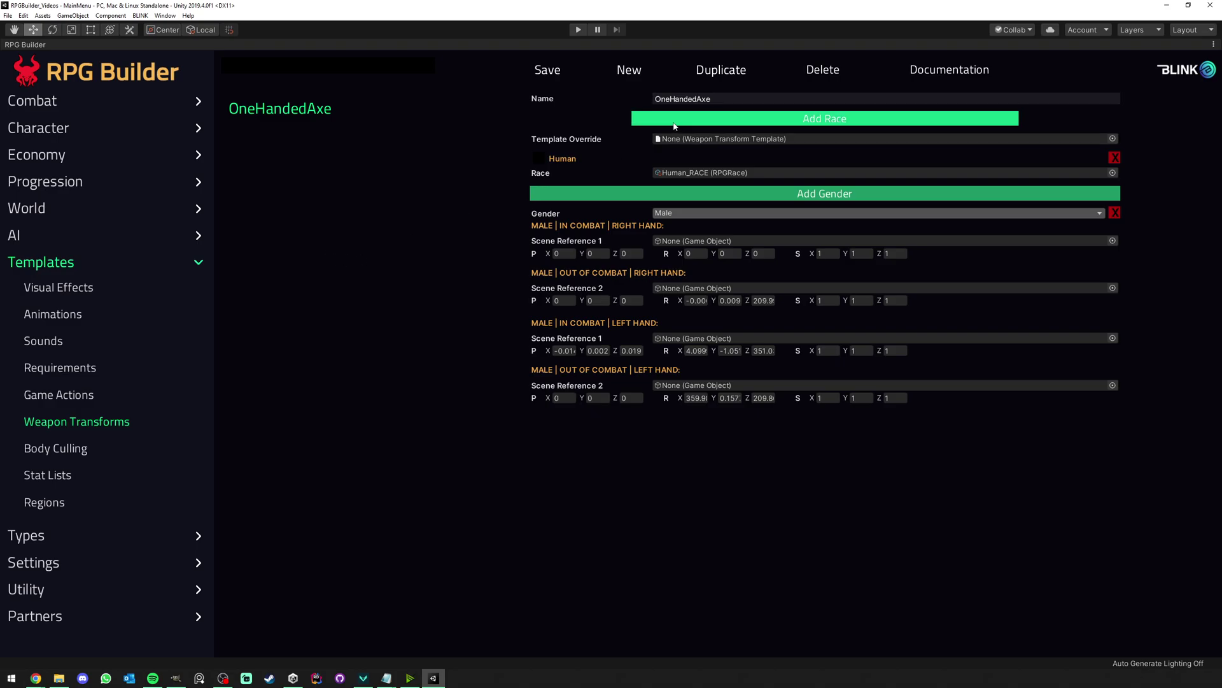
Start a new body culling template and assign Human_RACE as its race
{"action": "left_click", "coordinate": [169, 447]}
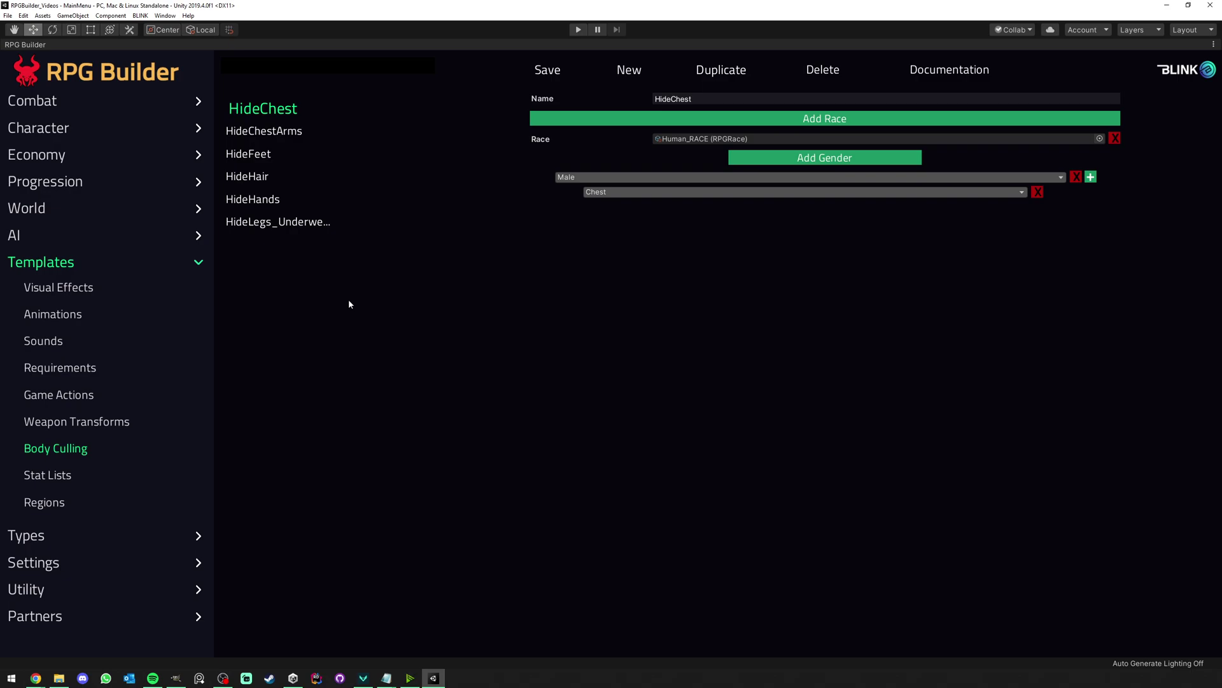
{"action": "left_click", "coordinate": [629, 69]}
{"action": "left_click", "coordinate": [1100, 138]}
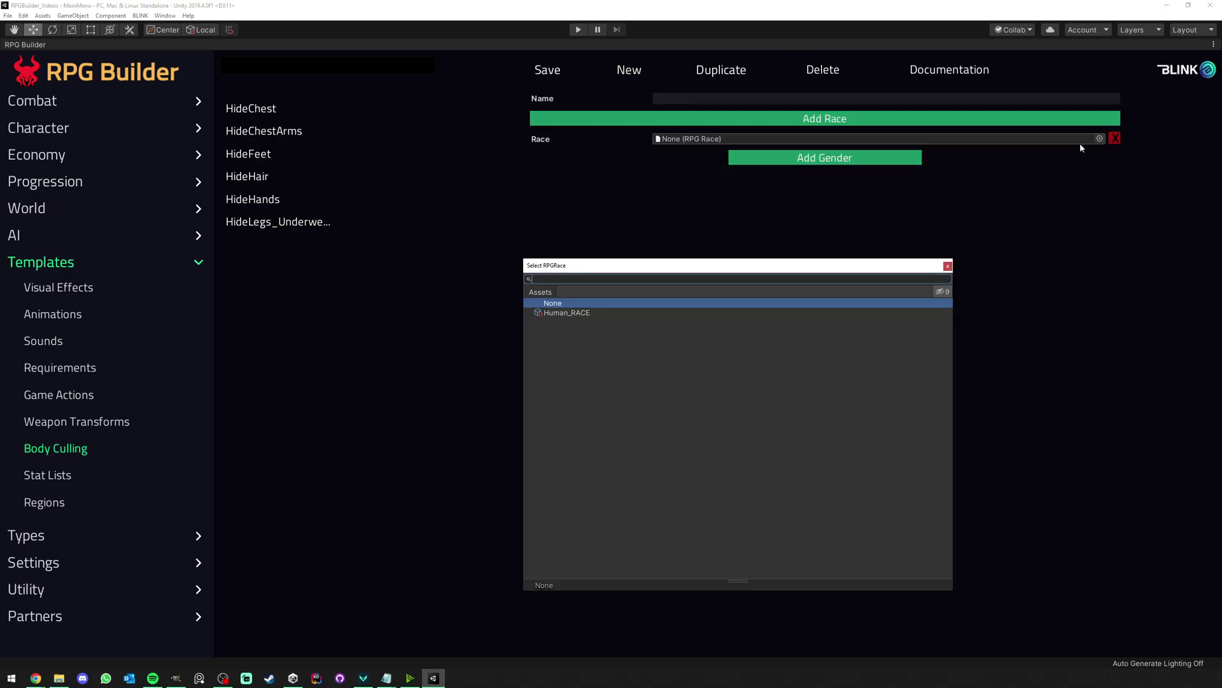
{"action": "double_click", "coordinate": [567, 313]}
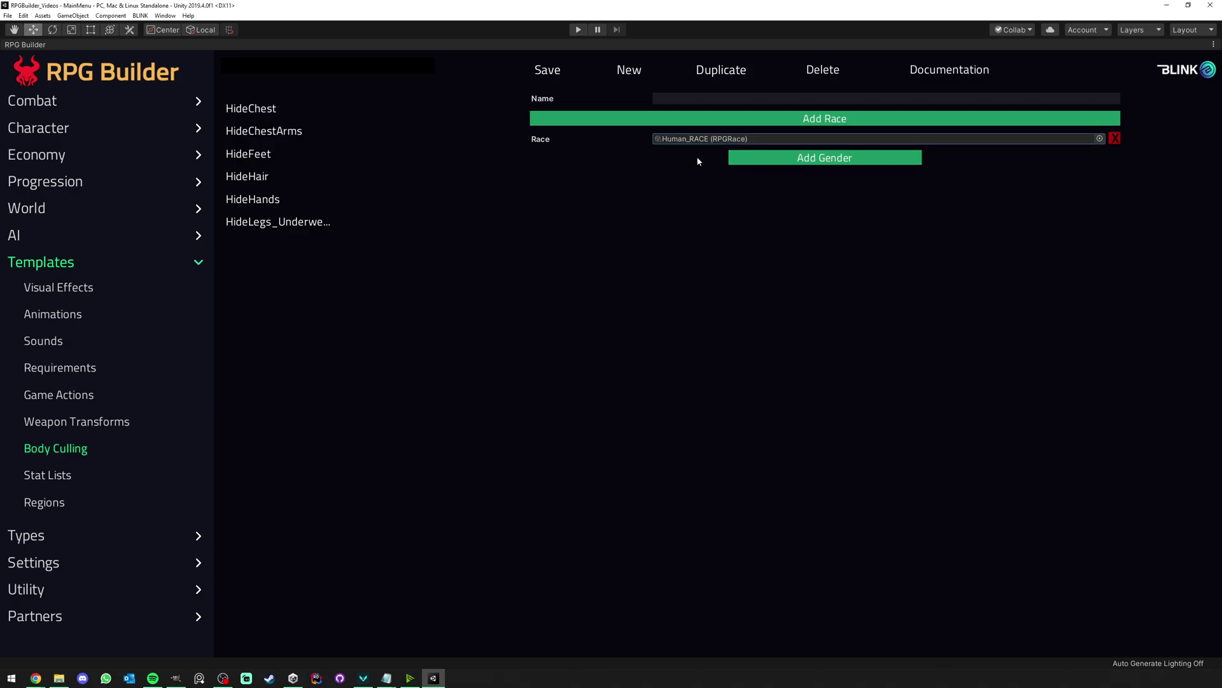
Add a Male gender entry that culls the Hair body part, and reset the form to a blank template
{"action": "left_click", "coordinate": [794, 158]}
{"action": "left_click", "coordinate": [707, 178]}
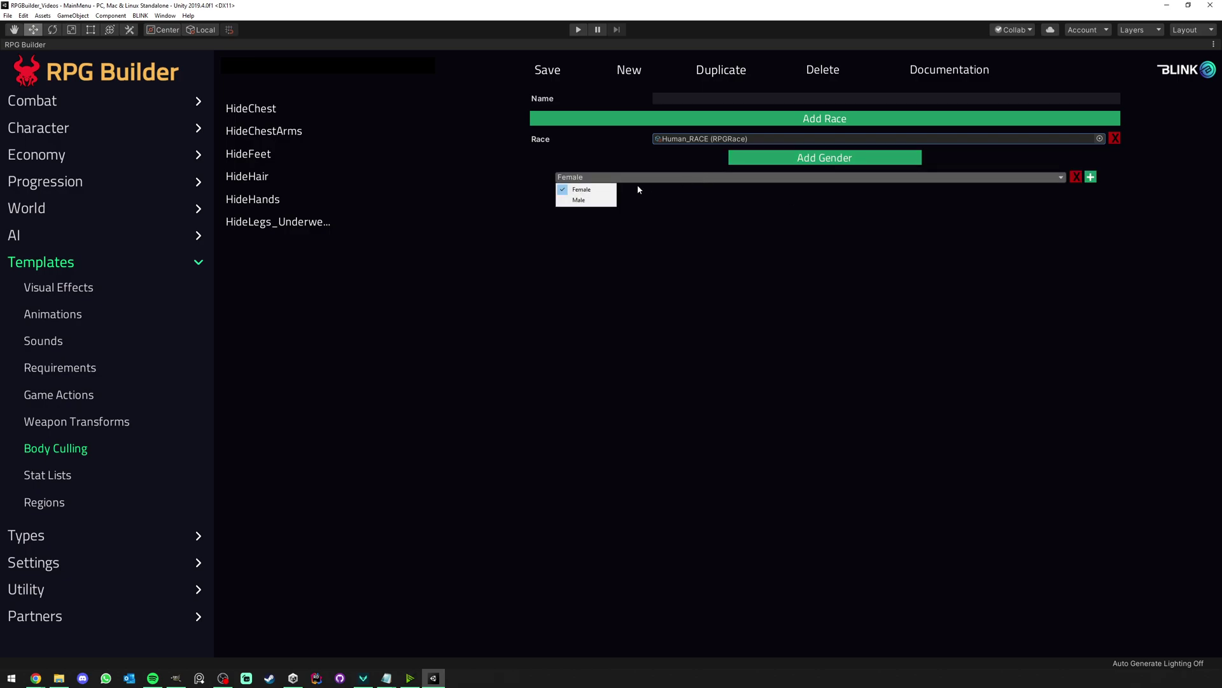
{"action": "left_click", "coordinate": [576, 200]}
{"action": "left_click", "coordinate": [1092, 177]}
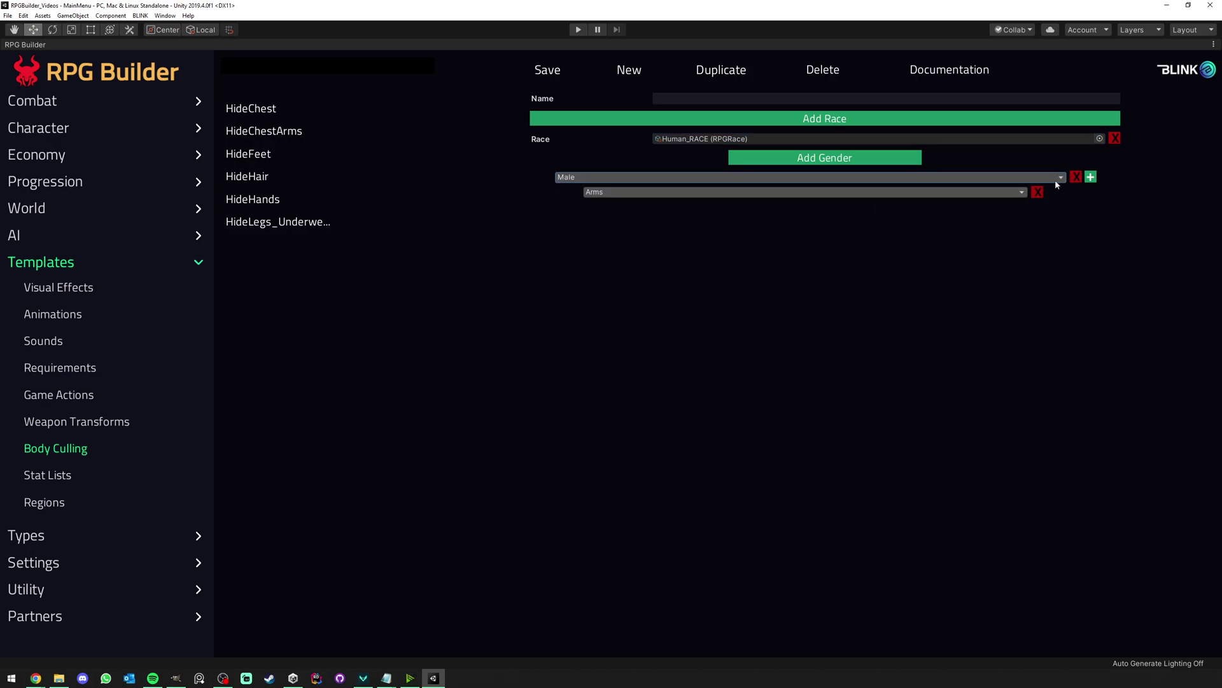
{"action": "left_click", "coordinate": [801, 192]}
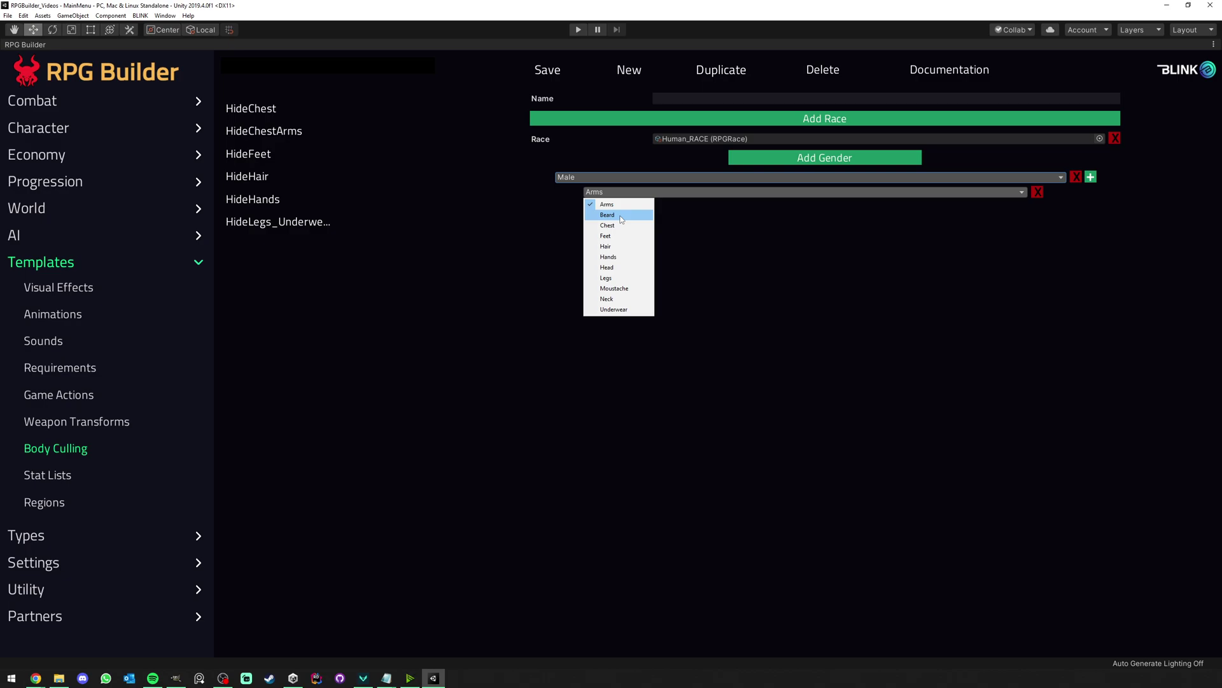
{"action": "left_click", "coordinate": [610, 246]}
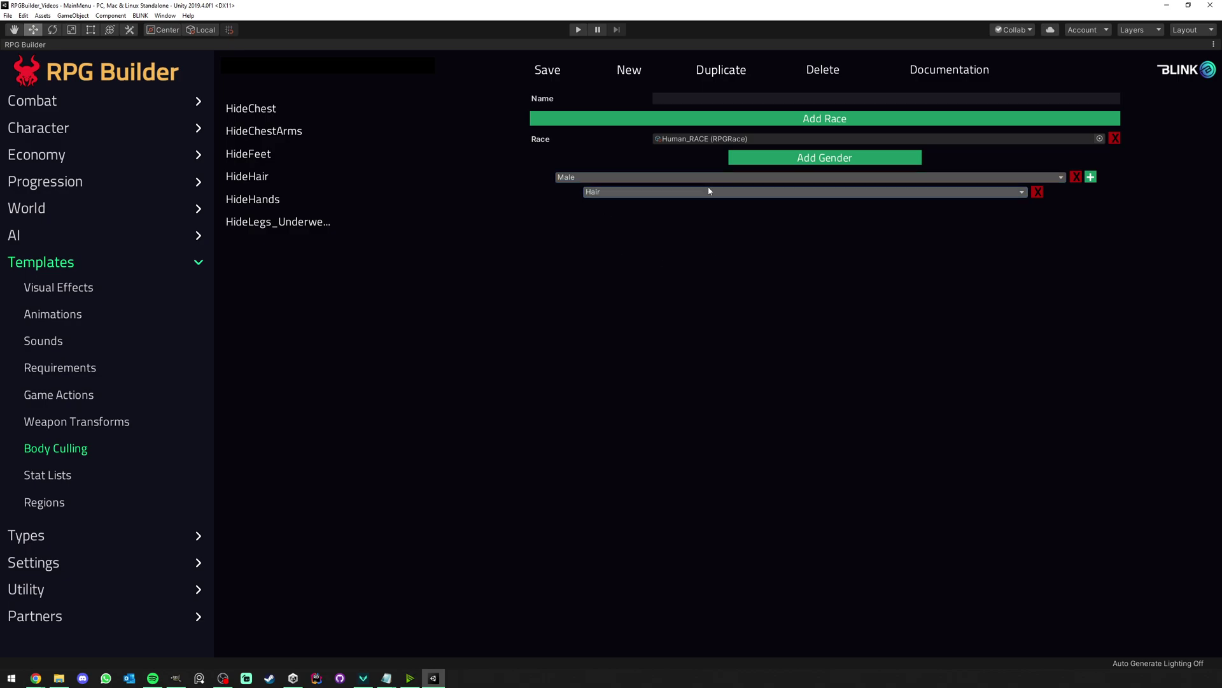
{"action": "left_click", "coordinate": [630, 70]}
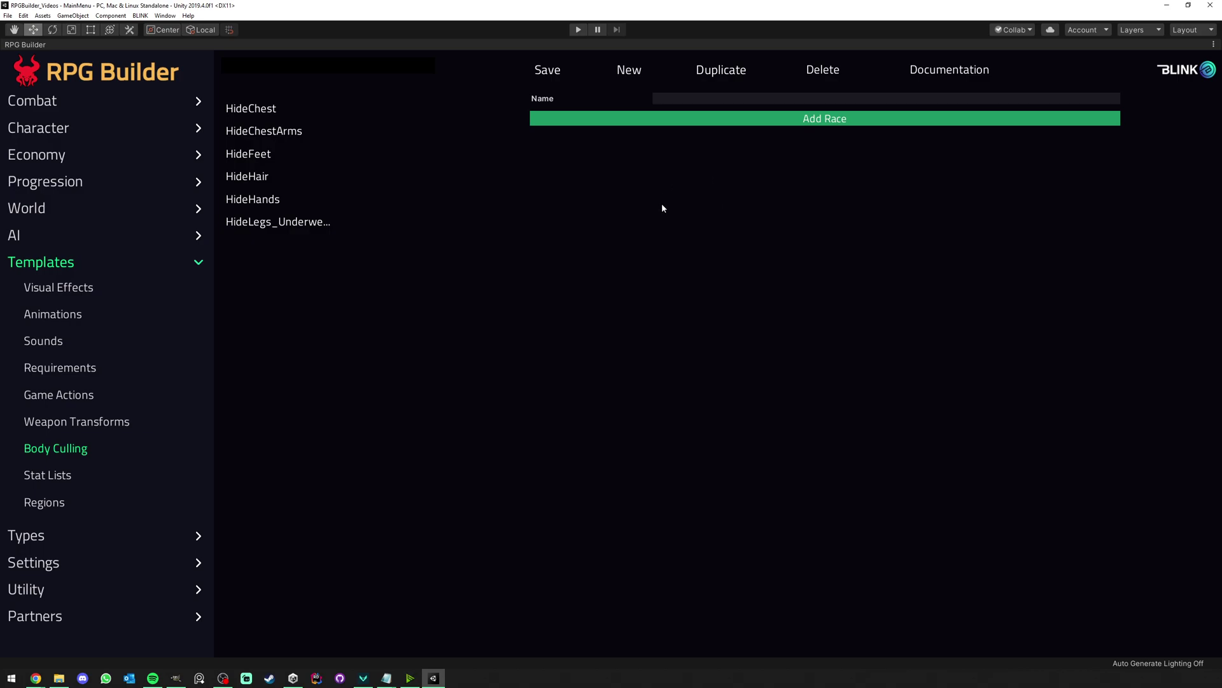
Examine the Visual settings of the Cloth Pants item to see its assigned body culling template
{"action": "left_click", "coordinate": [71, 154]}
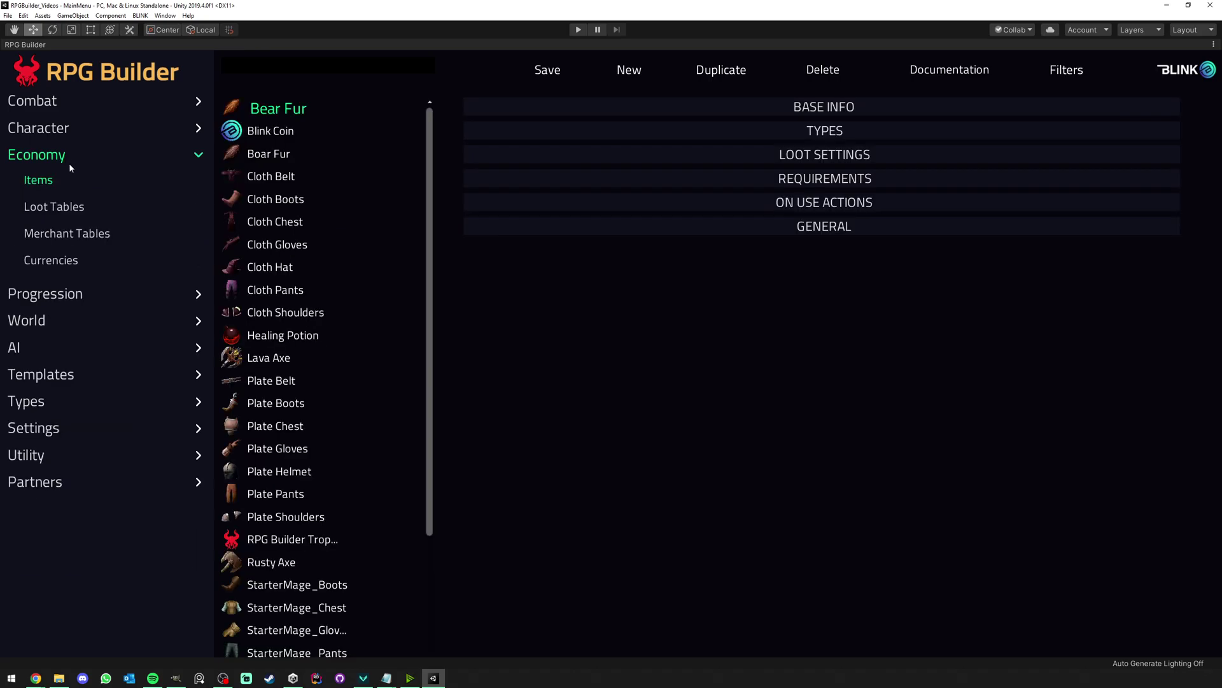
{"action": "left_click", "coordinate": [309, 285]}
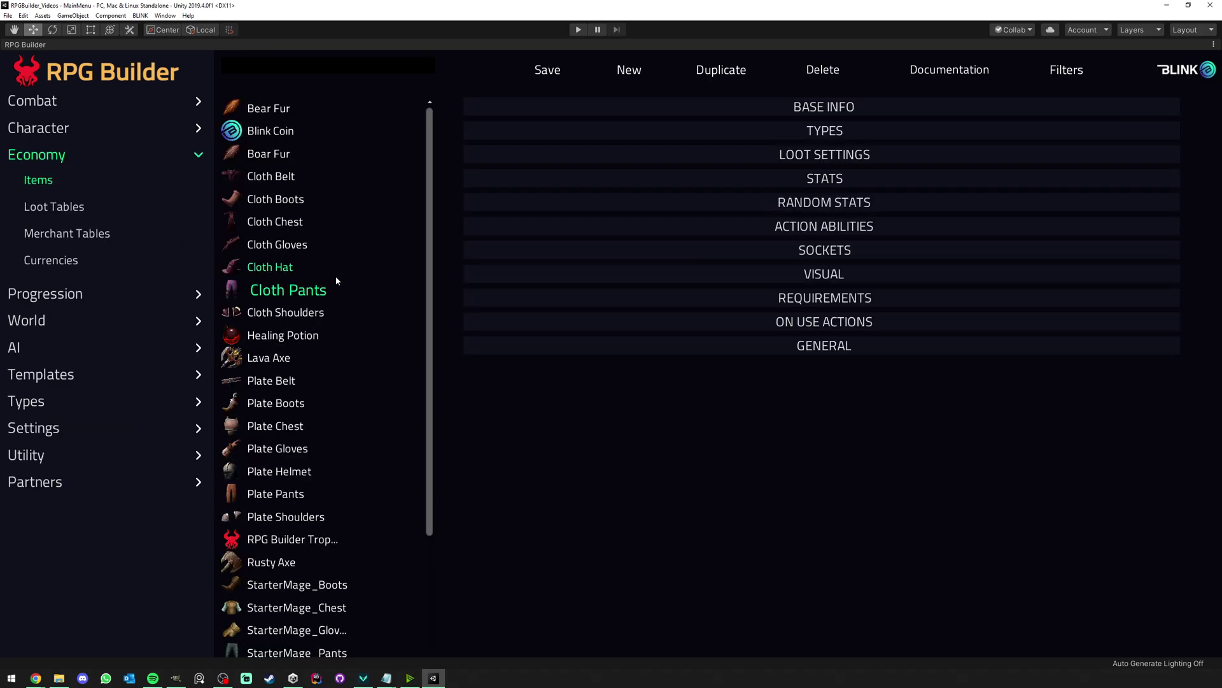
{"action": "left_click", "coordinate": [717, 275]}
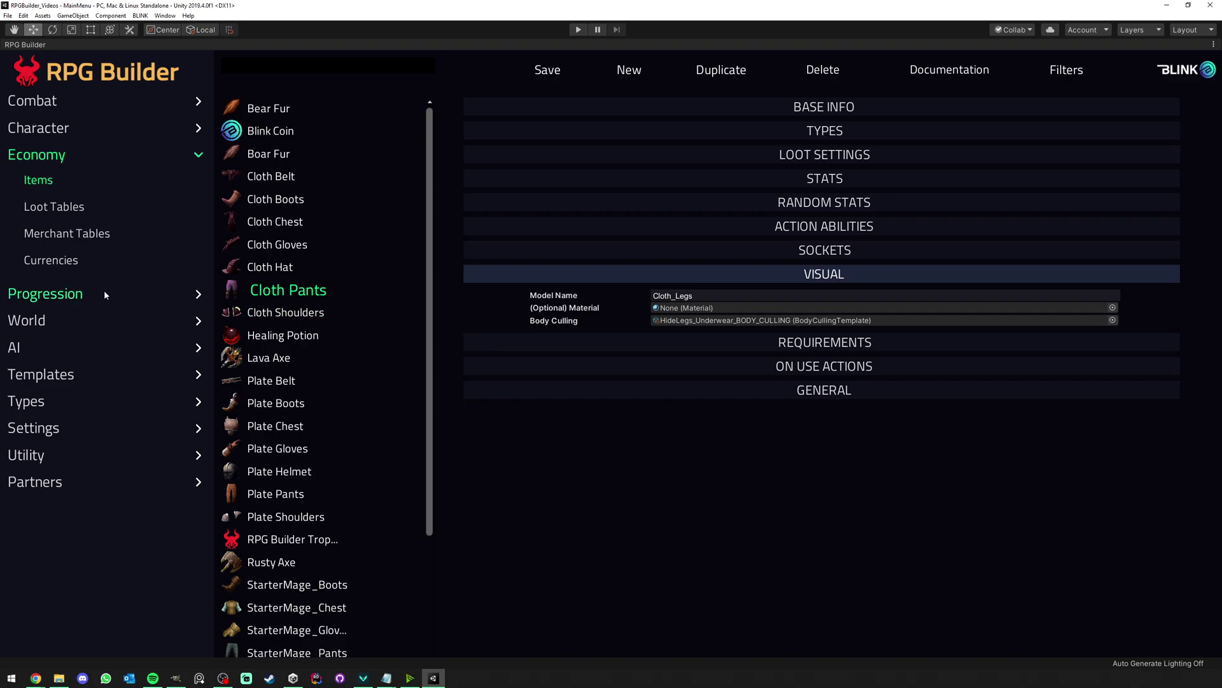
Examine the body parts culled by the HideLegs_Underwear body culling template
{"action": "left_click", "coordinate": [51, 374]}
{"action": "left_click", "coordinate": [55, 448]}
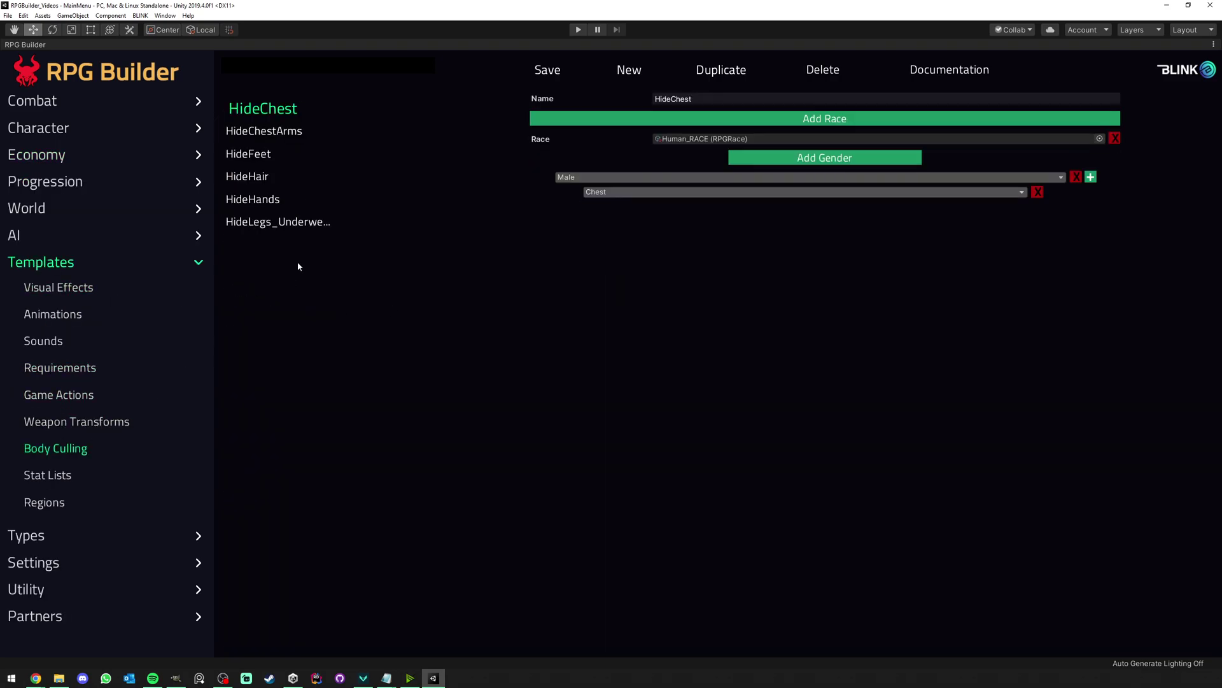
{"action": "left_click", "coordinate": [286, 222]}
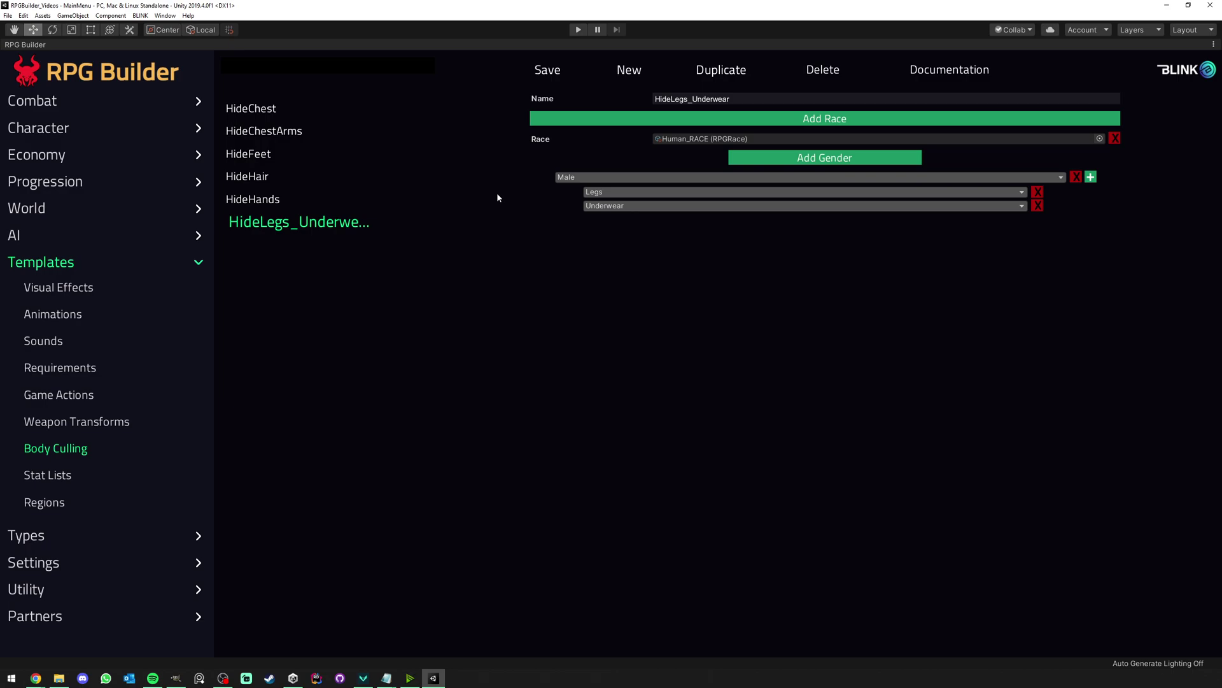
View the Stat Lists templates and add two empty stat entries to the Bear NPC's stats
{"action": "left_click", "coordinate": [48, 475]}
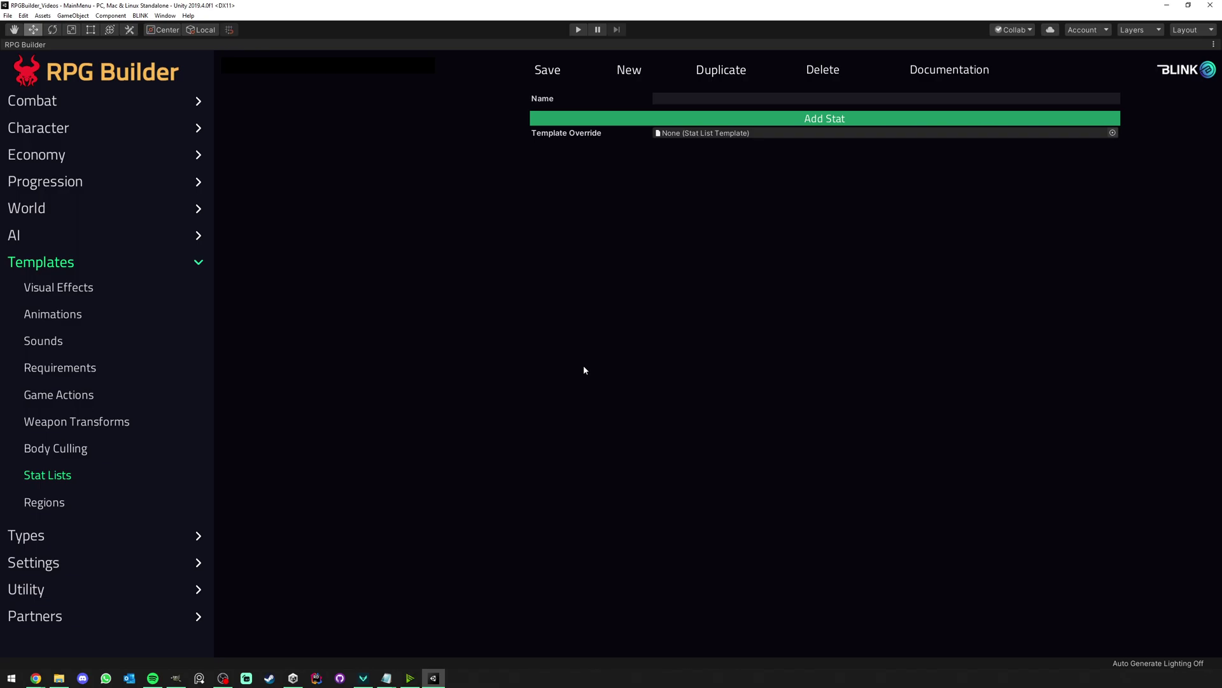
{"action": "left_click", "coordinate": [25, 236]}
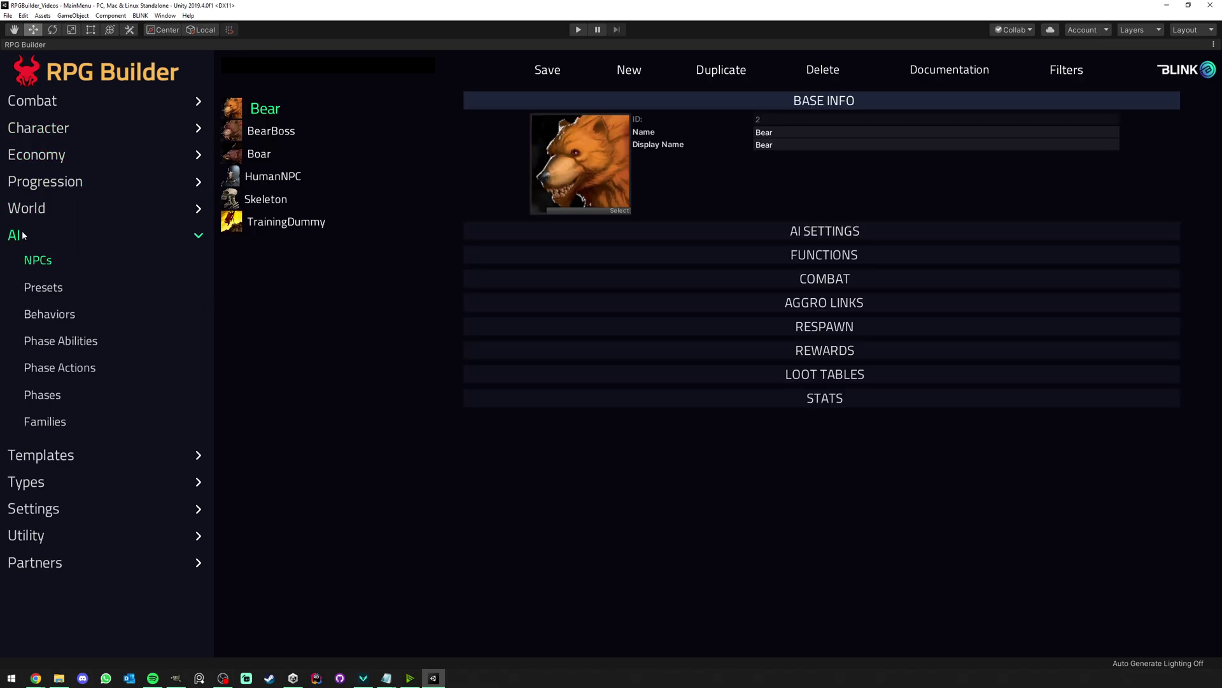
{"action": "left_click", "coordinate": [739, 395]}
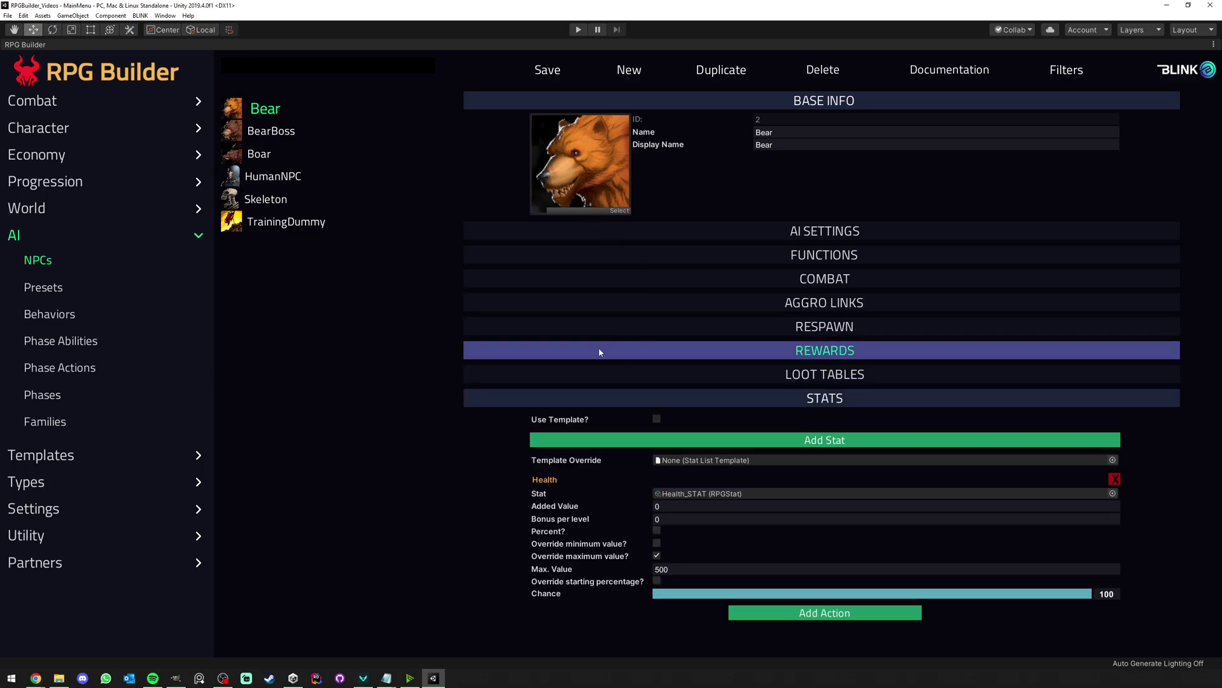
{"action": "left_click", "coordinate": [652, 437]}
{"action": "scroll", "coordinate": [652, 437], "scroll_direction": "down", "scroll_amount": 2}
{"action": "left_click", "coordinate": [652, 393]}
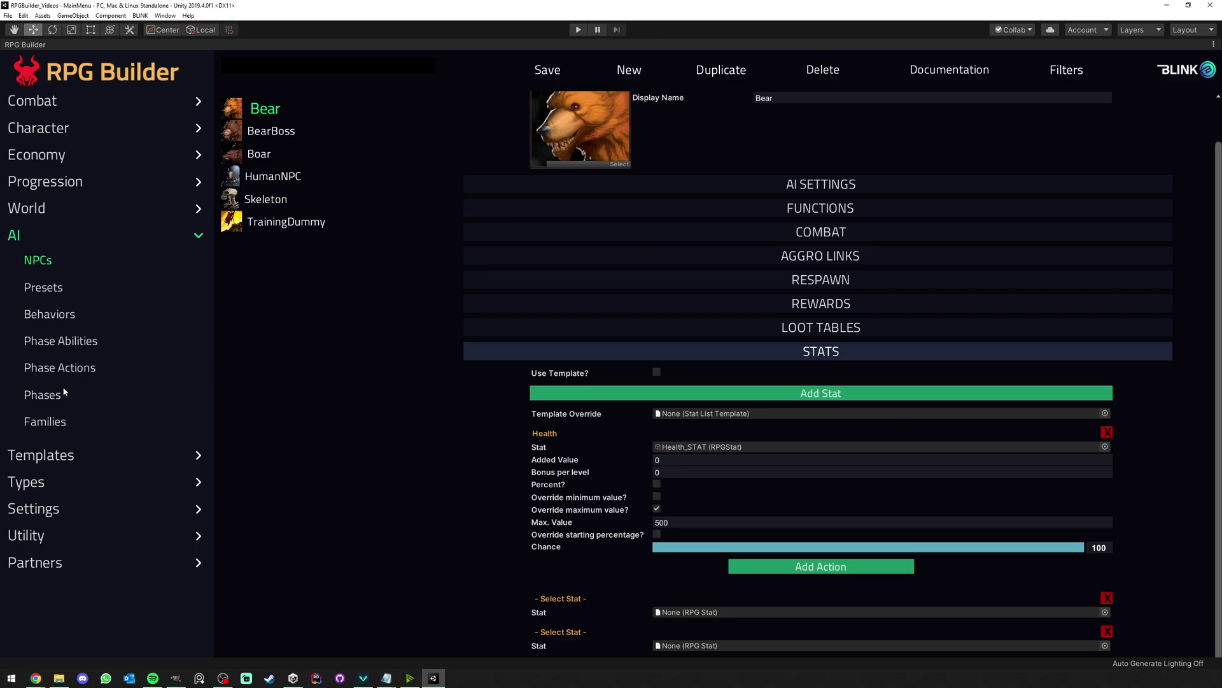
Revisit the Stat Lists templates and view the Forest region template's settings
{"action": "left_click", "coordinate": [51, 456]}
{"action": "left_click", "coordinate": [53, 479]}
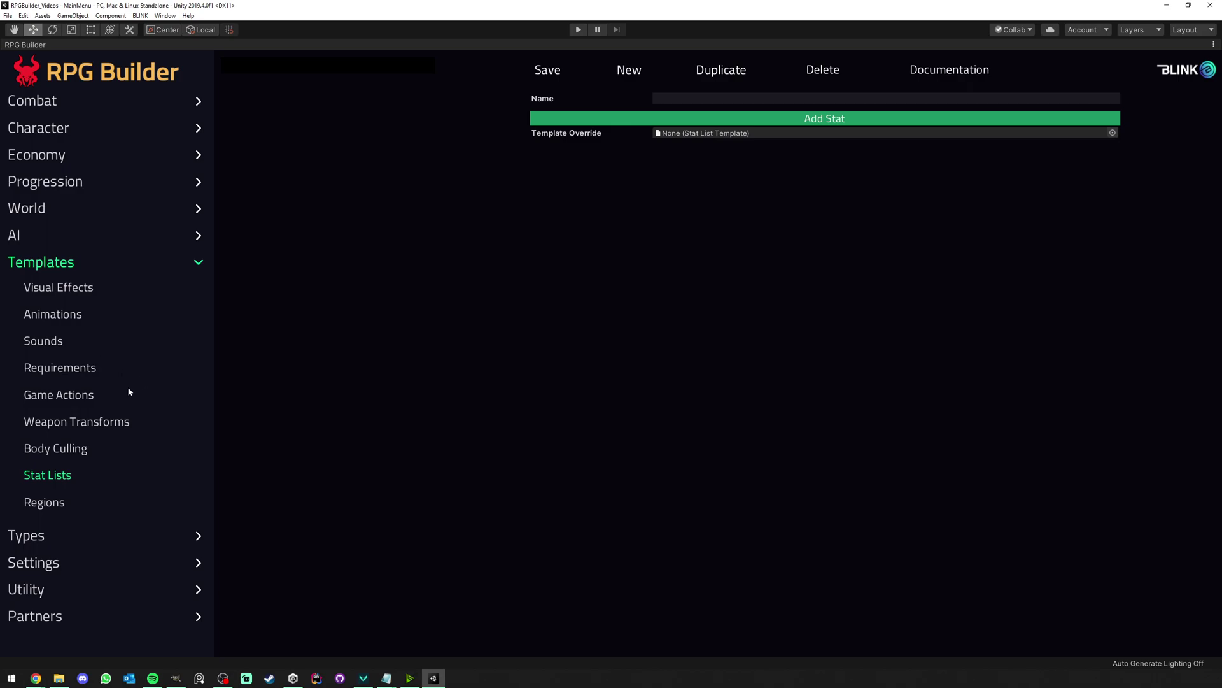
{"action": "left_click", "coordinate": [46, 501]}
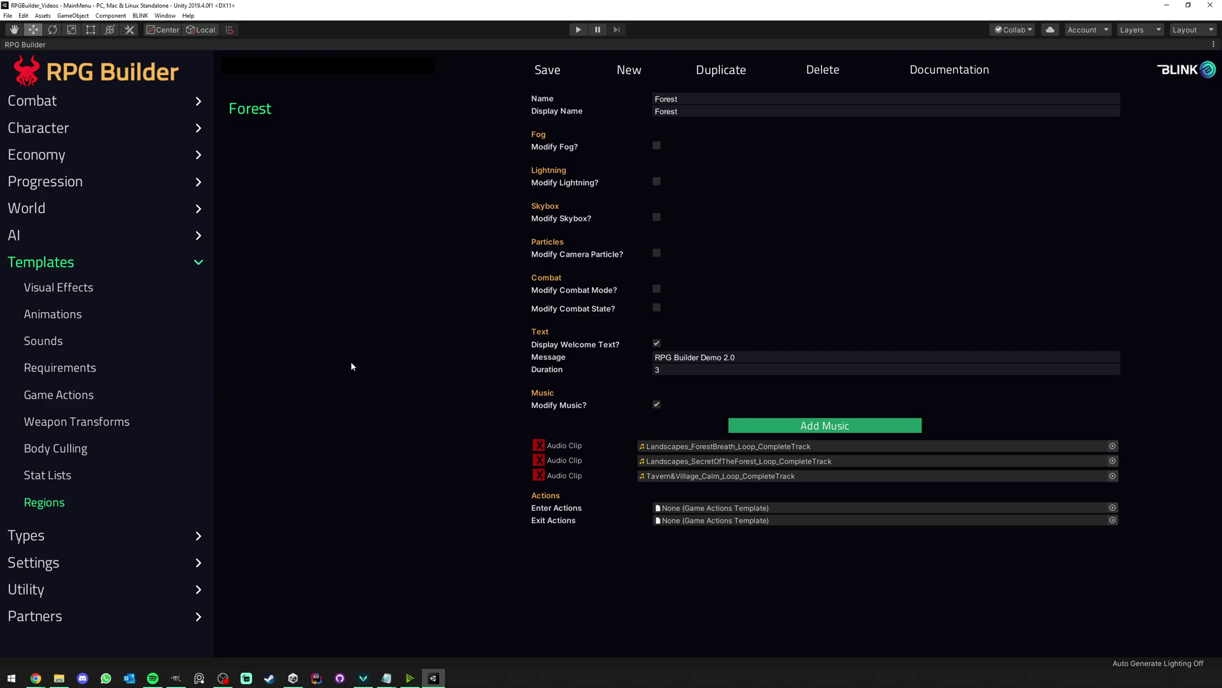
Check the default region assigned to the demo game scene, and reopen the Forest region template
{"action": "left_click", "coordinate": [39, 210]}
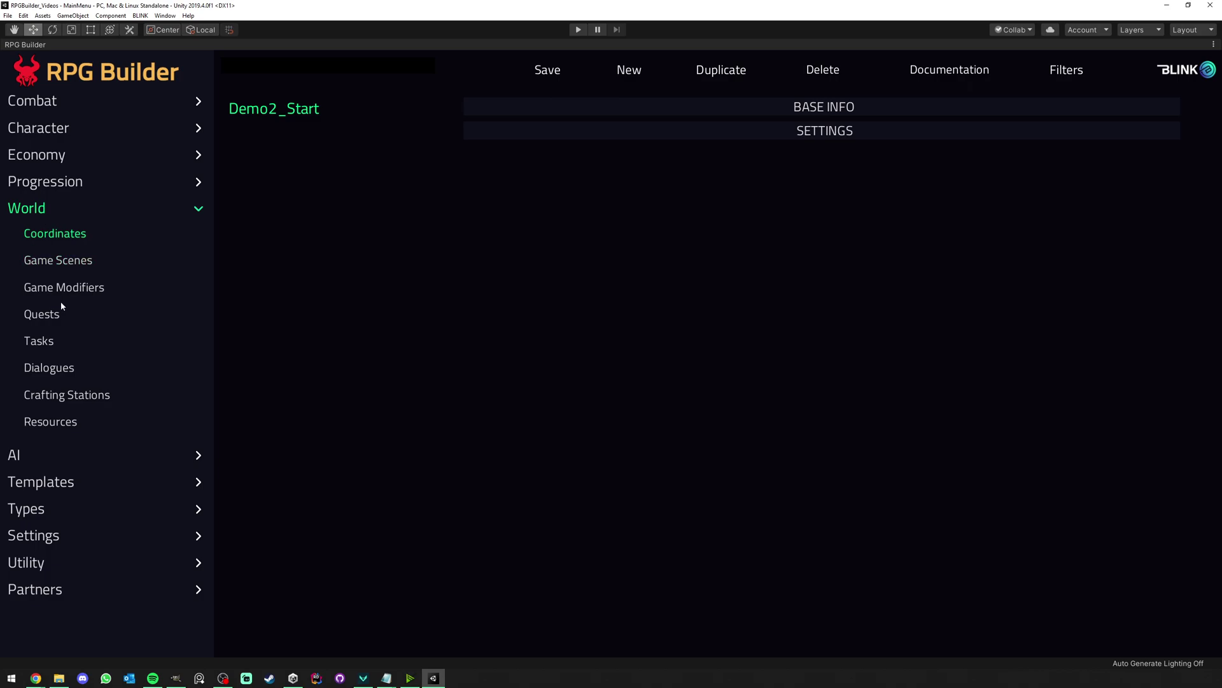
{"action": "left_click", "coordinate": [57, 260]}
{"action": "left_click", "coordinate": [677, 202]}
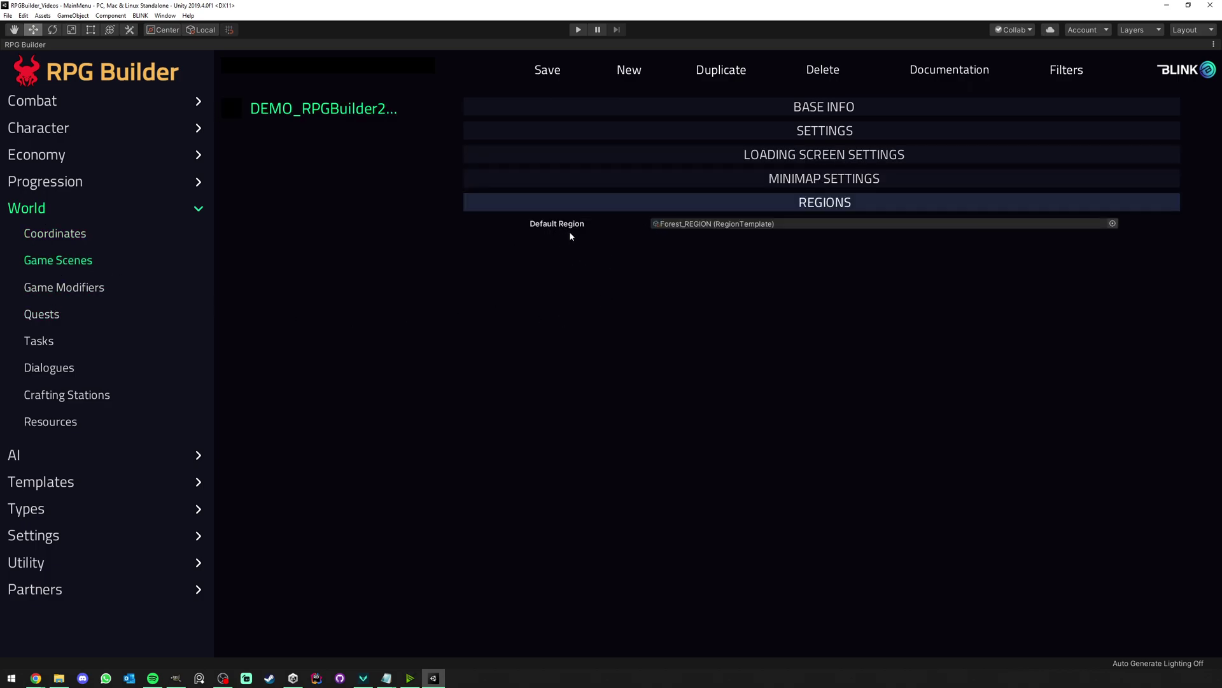
{"action": "left_click", "coordinate": [40, 484]}
{"action": "left_click", "coordinate": [46, 501]}
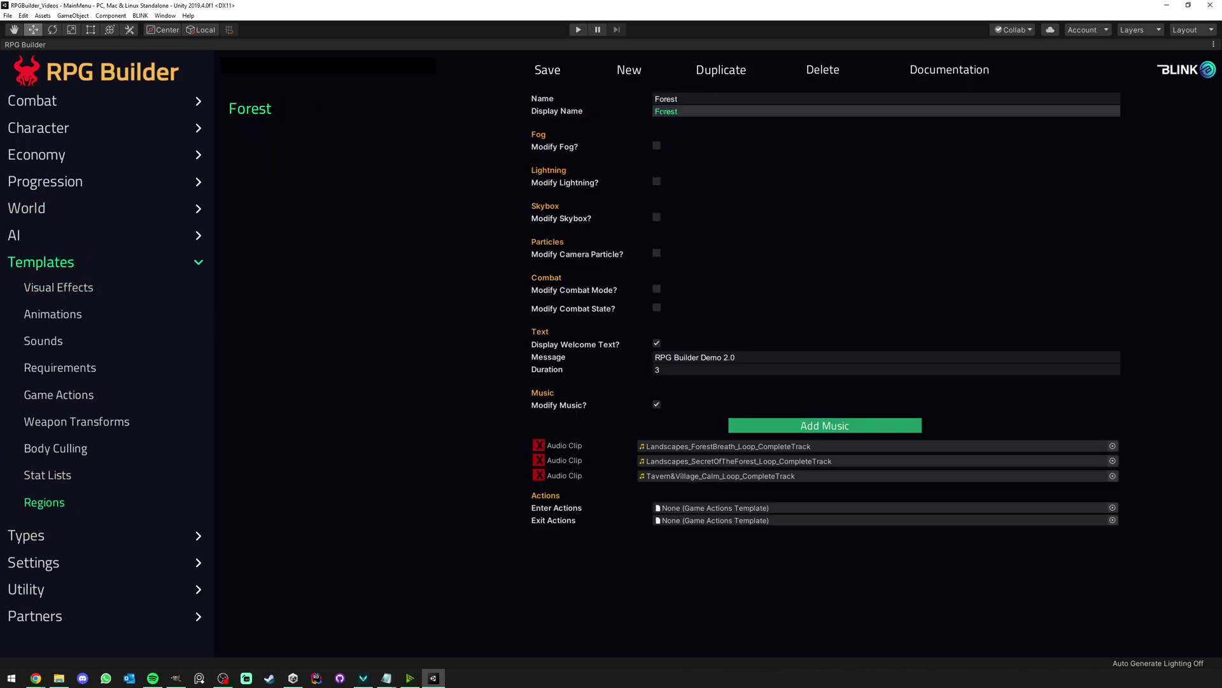